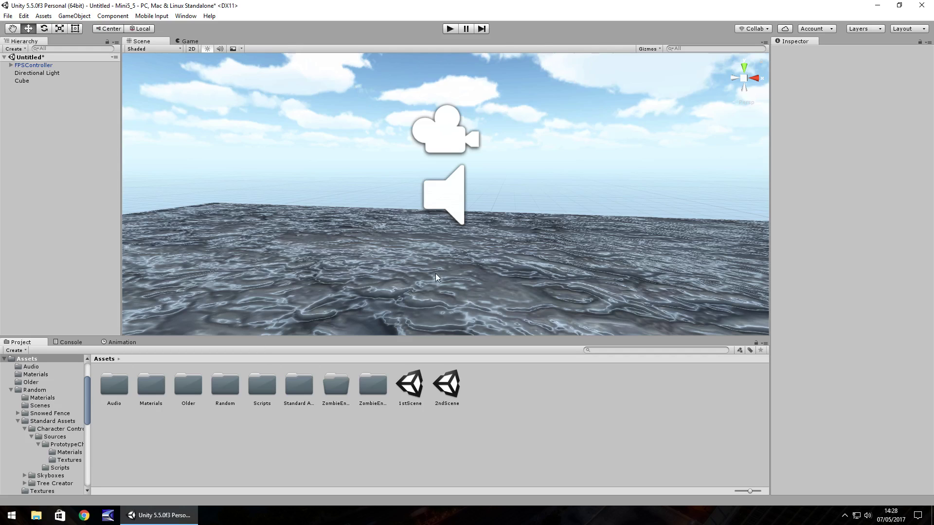
# Select the FPSController in the Hierarchy to review its components in the Inspector.
pyautogui.click(26, 65)
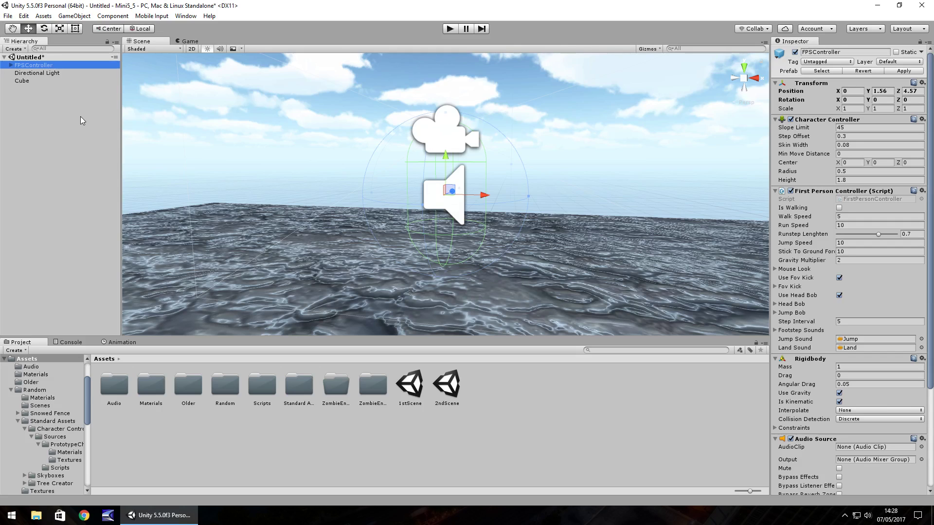
# Add a Raw Image on a new UI canvas from GameObject > UI.
pyautogui.click(75, 16)
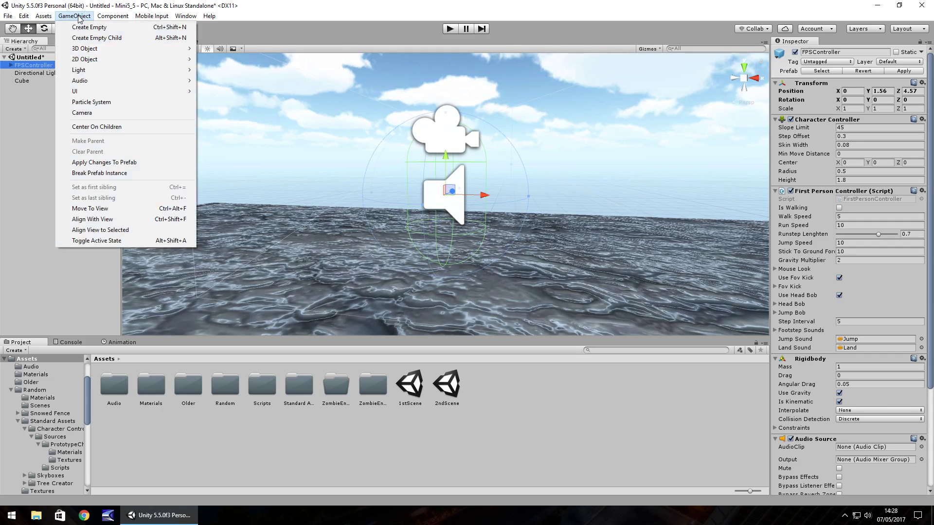
pyautogui.moveTo(142, 91)
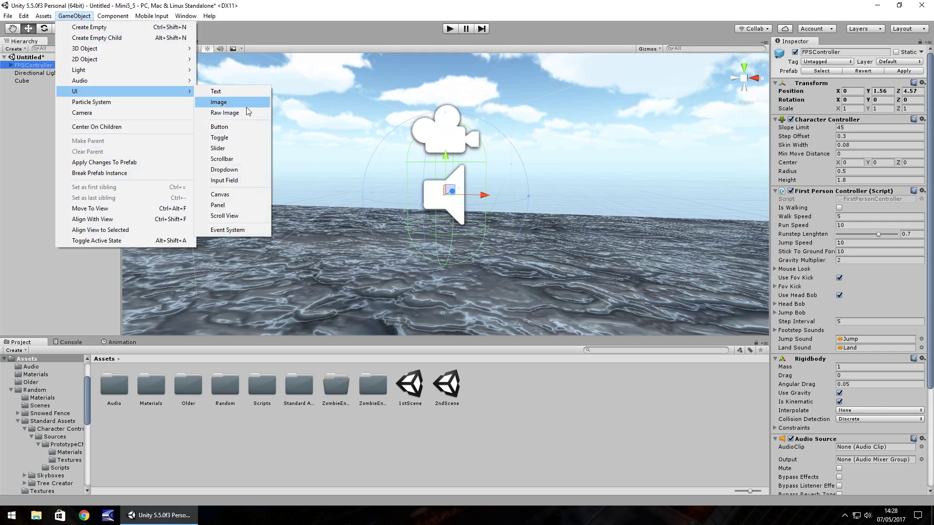
pyautogui.click(224, 112)
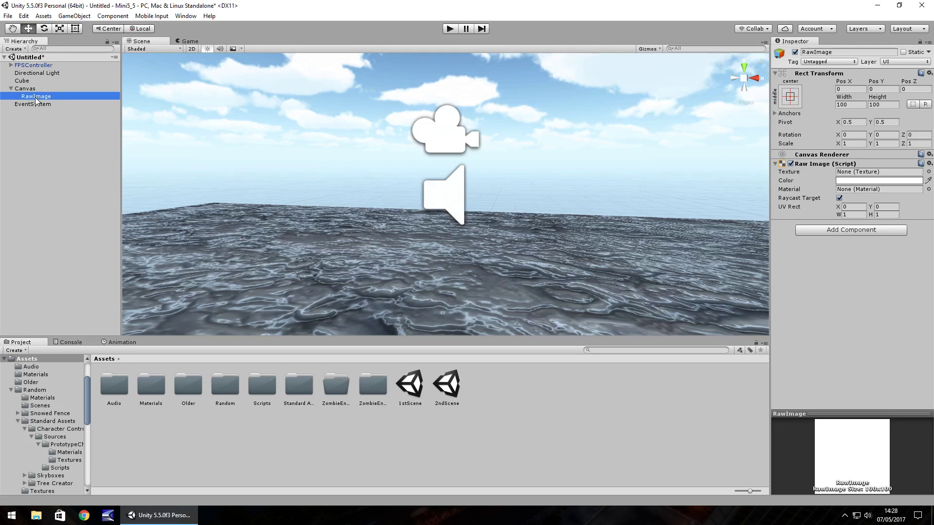
# Frame the RawImage in the scene, check its position values and bring up anchor presets.
pyautogui.doubleClick(36, 96)
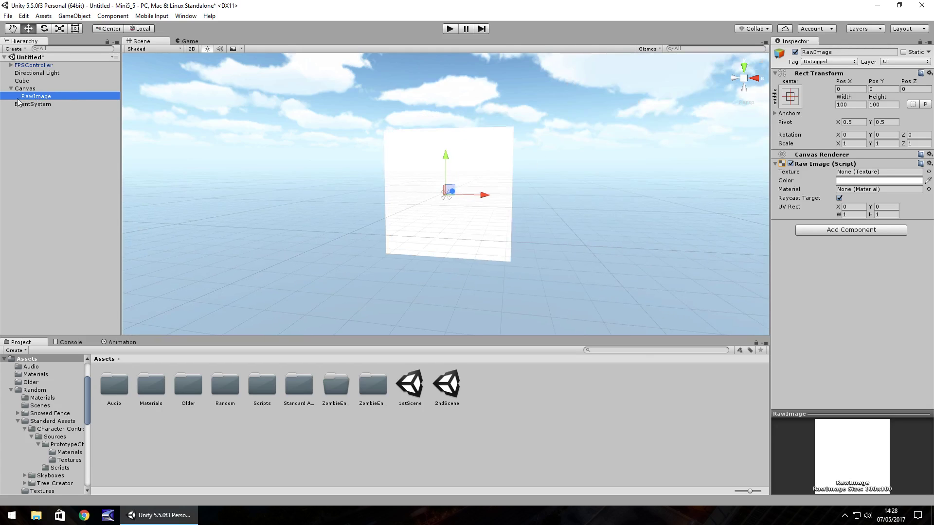
pyautogui.click(846, 89)
pyautogui.click(880, 89)
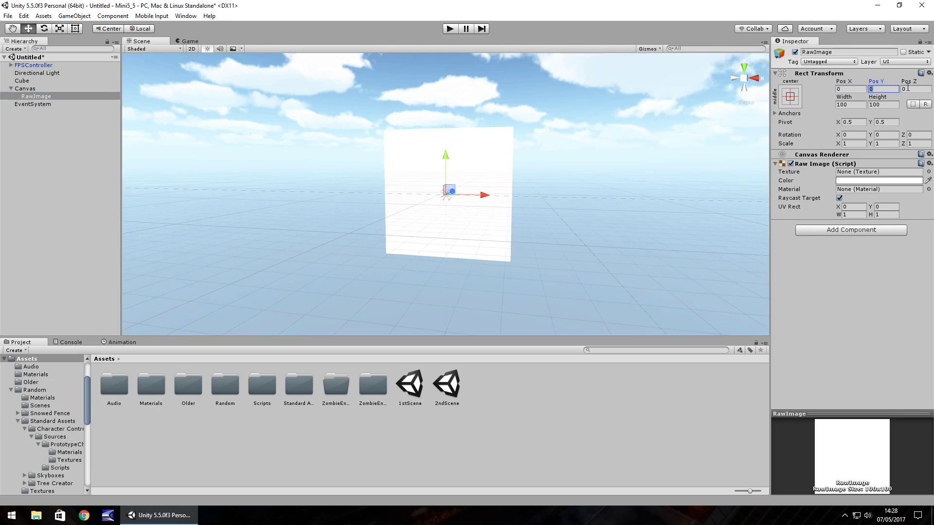
pyautogui.click(913, 89)
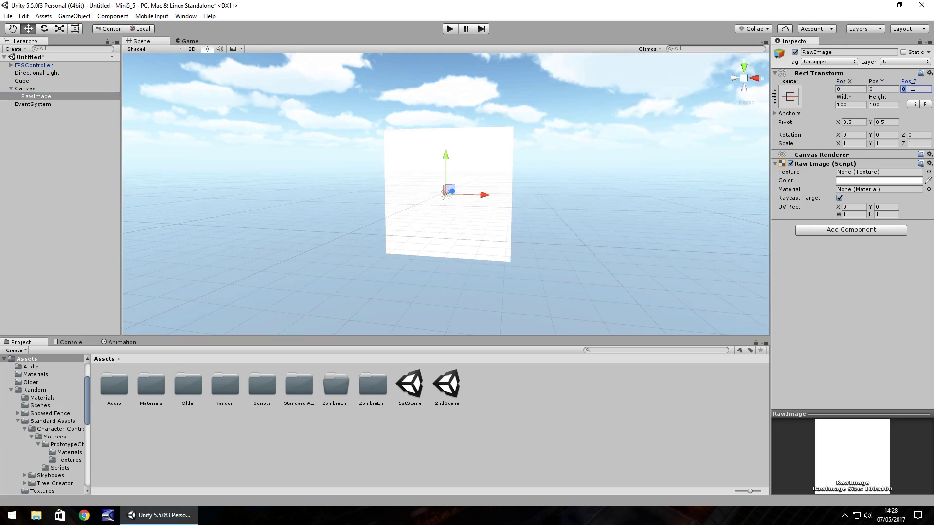
pyautogui.click(790, 96)
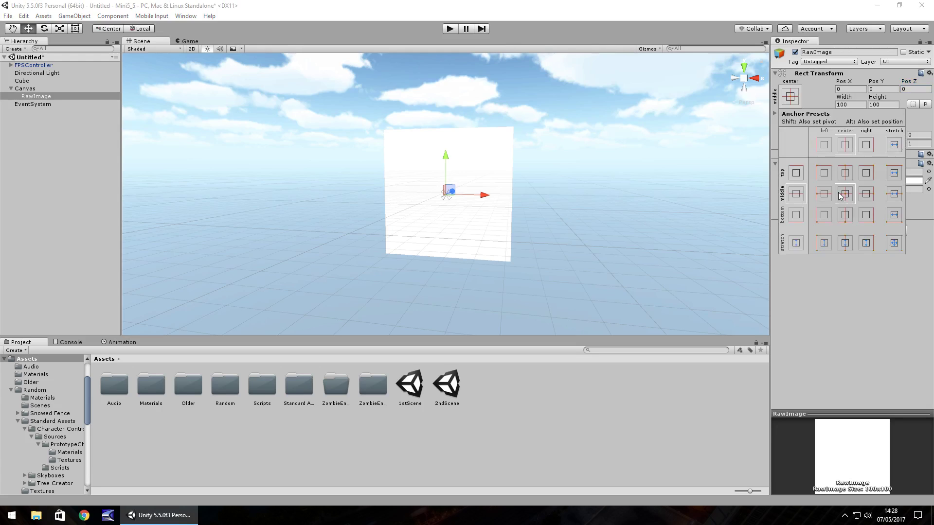
# Anchor the RawImage at the canvas's middle-centre preset.
pyautogui.click(38, 96)
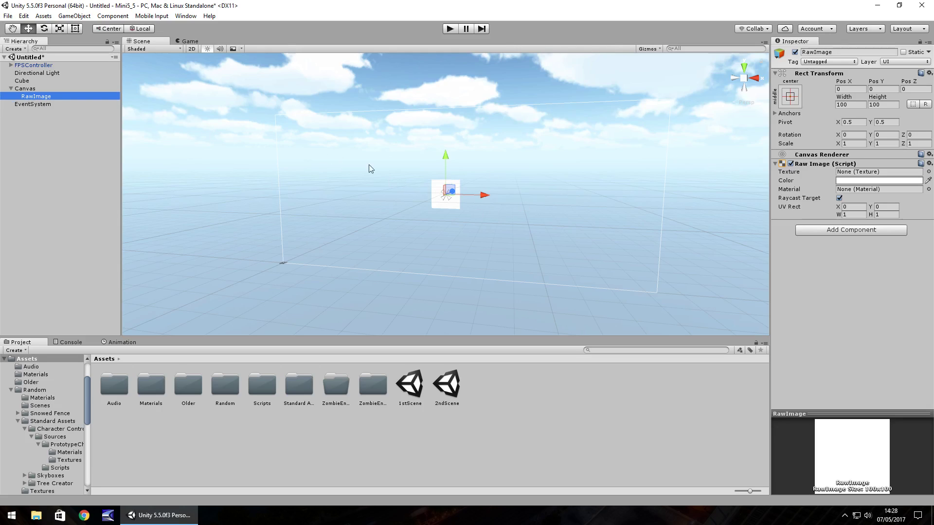
# Resize the RawImage to 10 by 10 and play-test the dot.
pyautogui.click(855, 105)
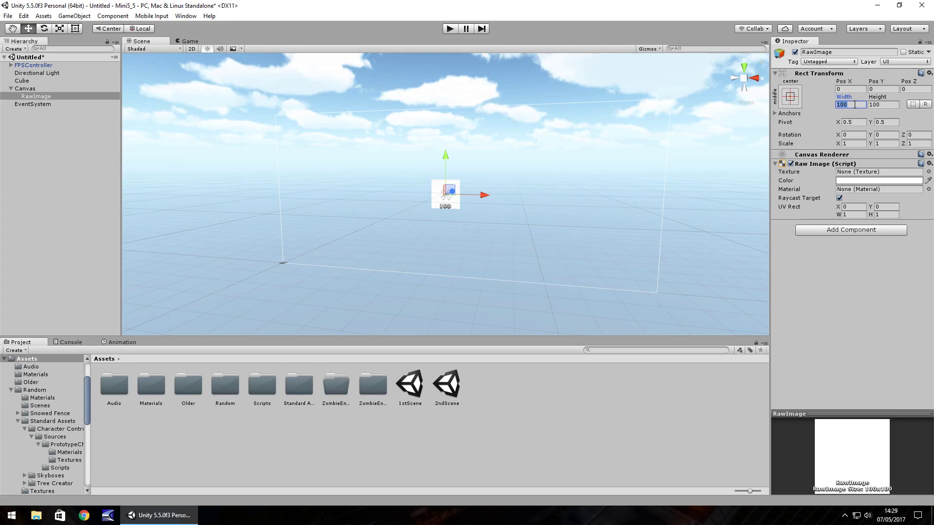
pyautogui.write('10')
pyautogui.press('Tab')
pyautogui.write('10')
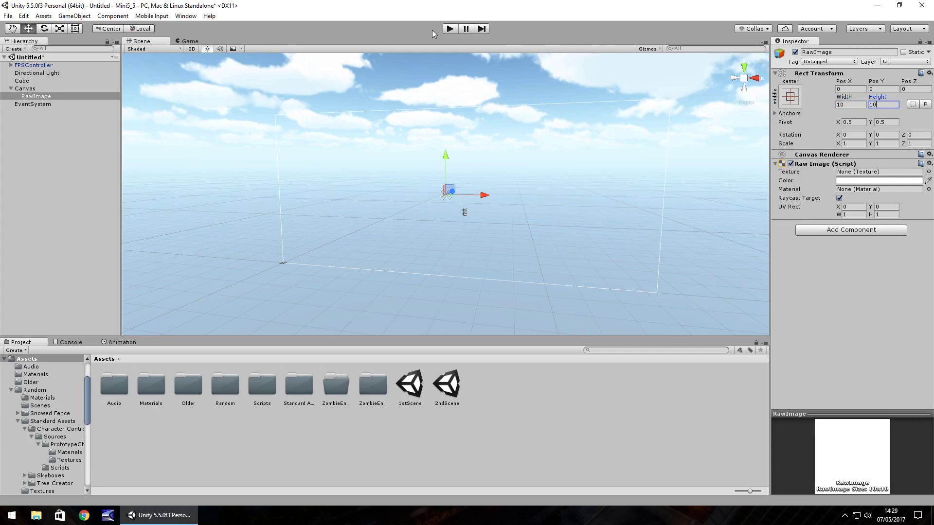
pyautogui.click(448, 28)
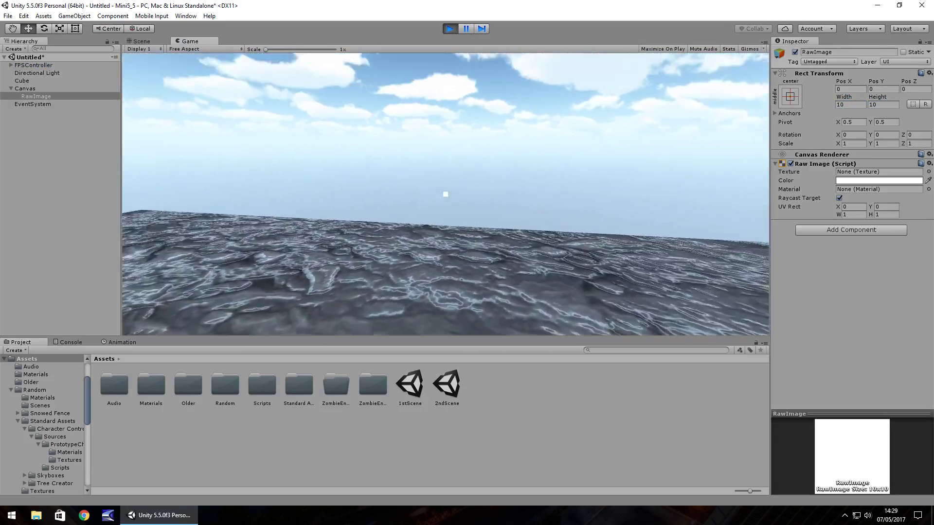
pyautogui.hotkey('ctrl', 'p')
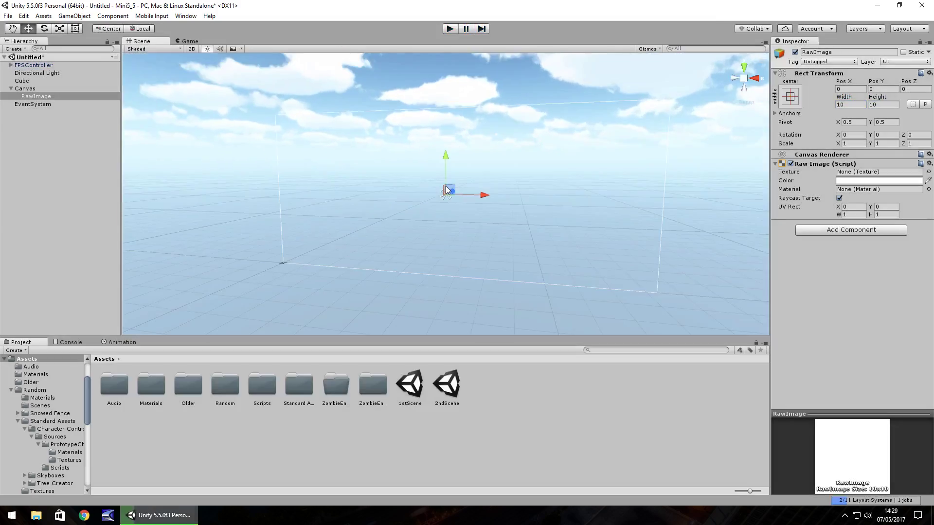
# Shrink the RawImage to 5 by 5 and play-test it again.
pyautogui.click(853, 105)
pyautogui.write('5')
pyautogui.press('Tab')
pyautogui.write('5')
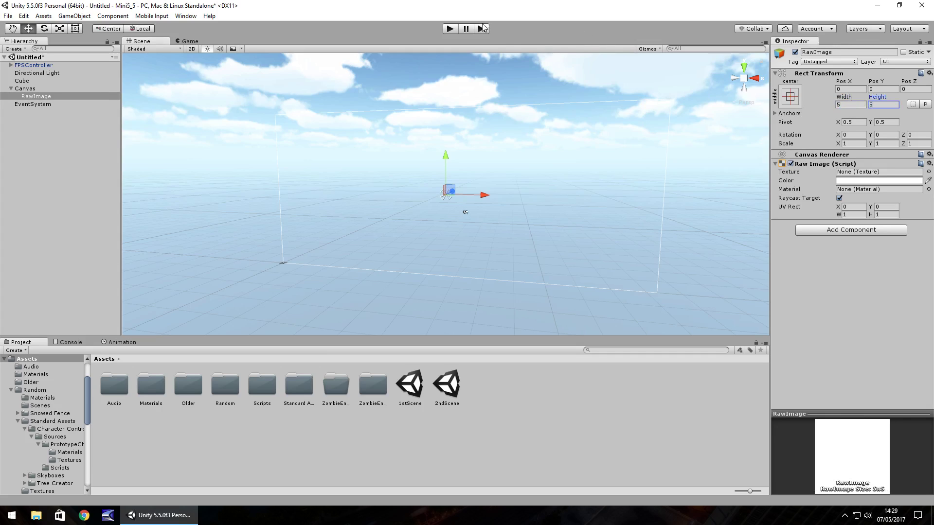
pyautogui.click(450, 29)
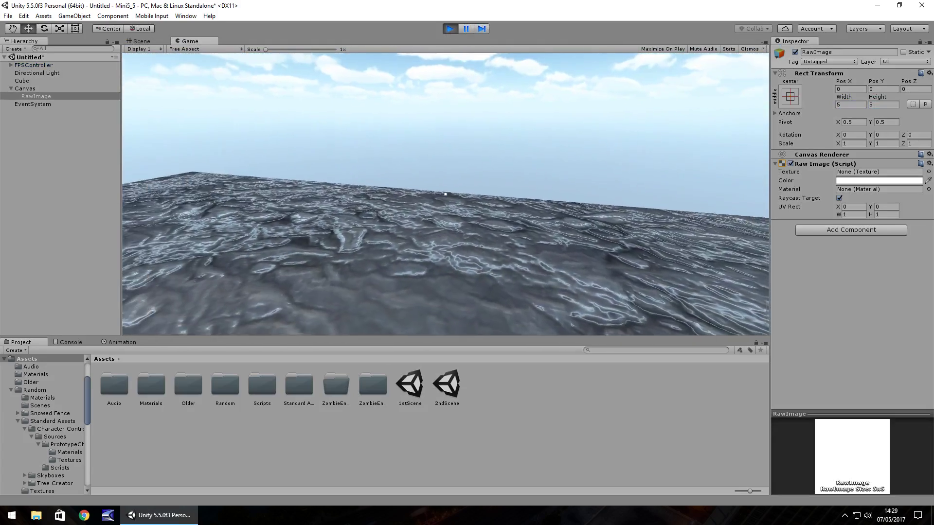
pyautogui.hotkey('ctrl', 'p')
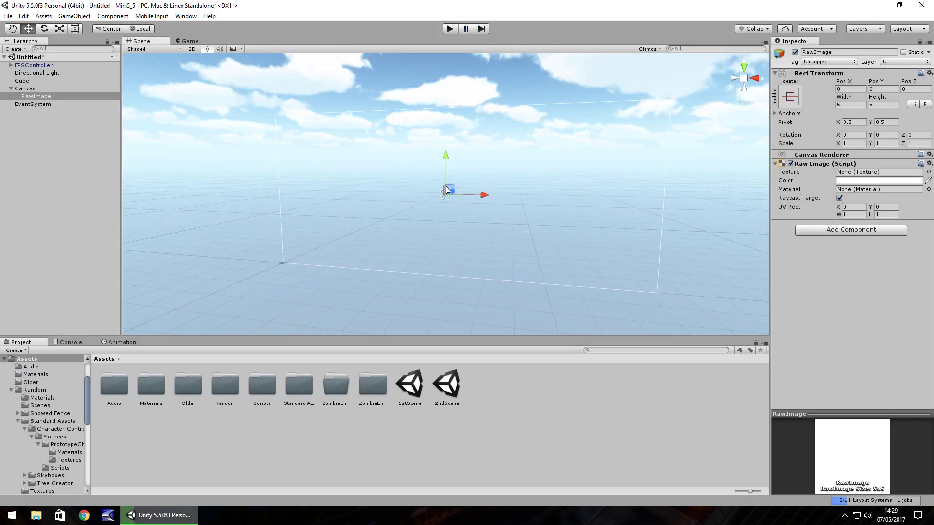
# Raise the RawImage to Pos Y 5 and set its height to 15.
pyautogui.click(37, 97)
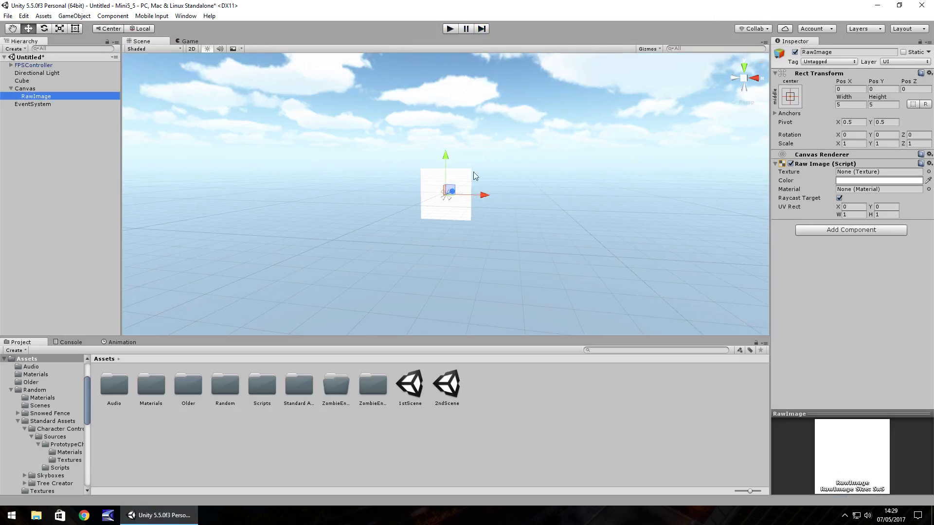
pyautogui.moveTo(445, 159); pyautogui.dragTo(447, 109)
pyautogui.click(884, 89)
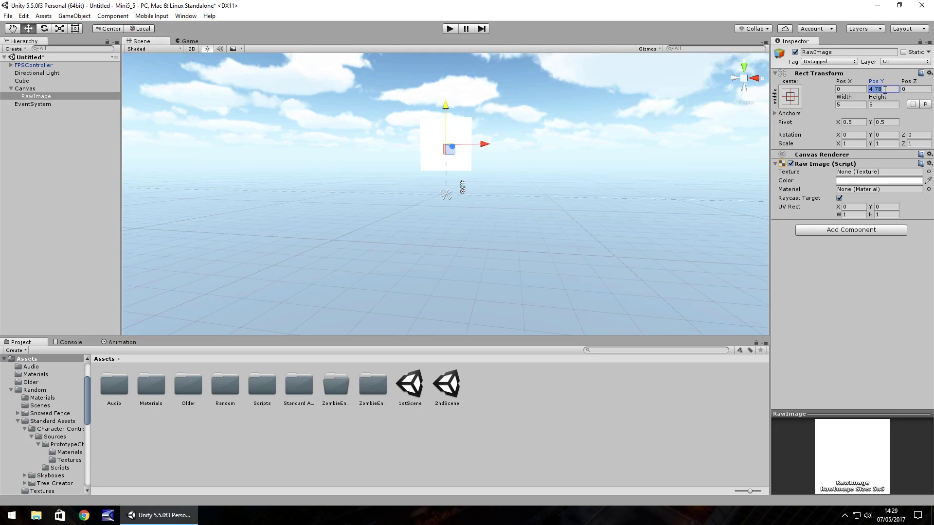
pyautogui.write('5')
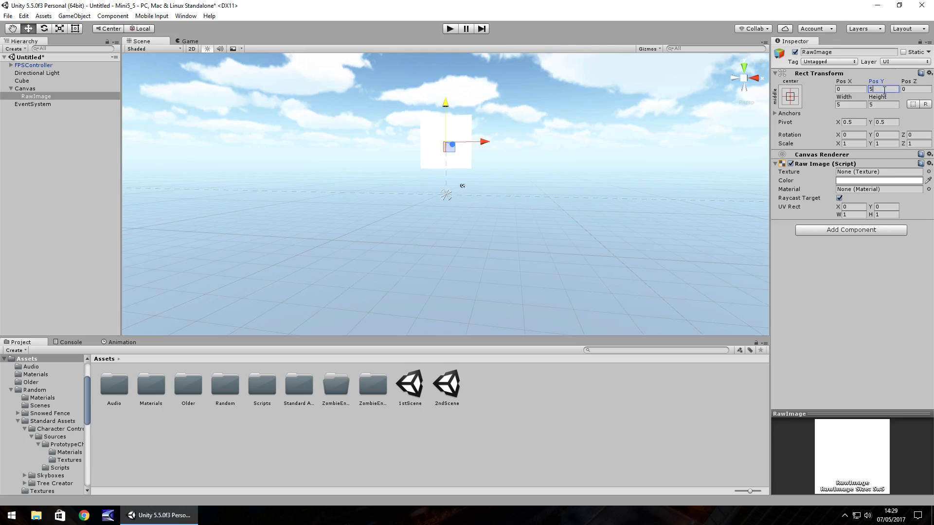
pyautogui.click(886, 104)
pyautogui.write('15')
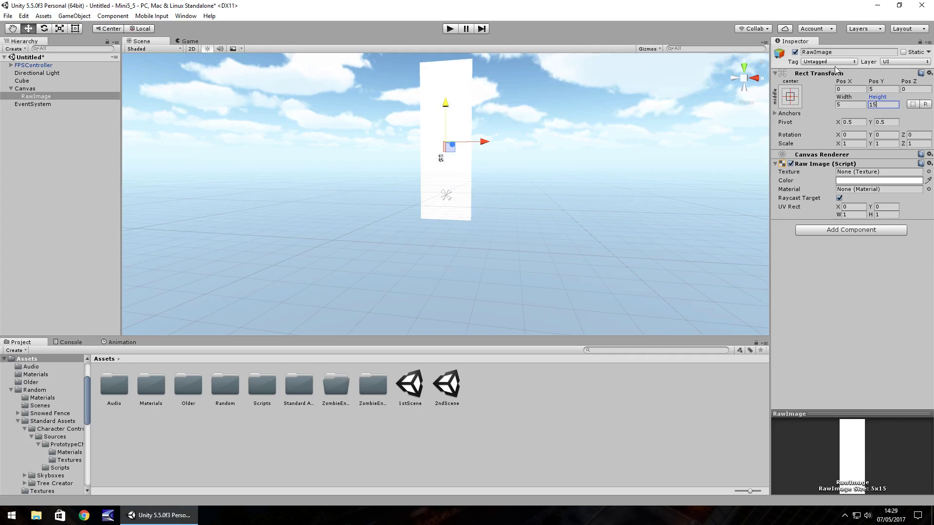
pyautogui.click(39, 96)
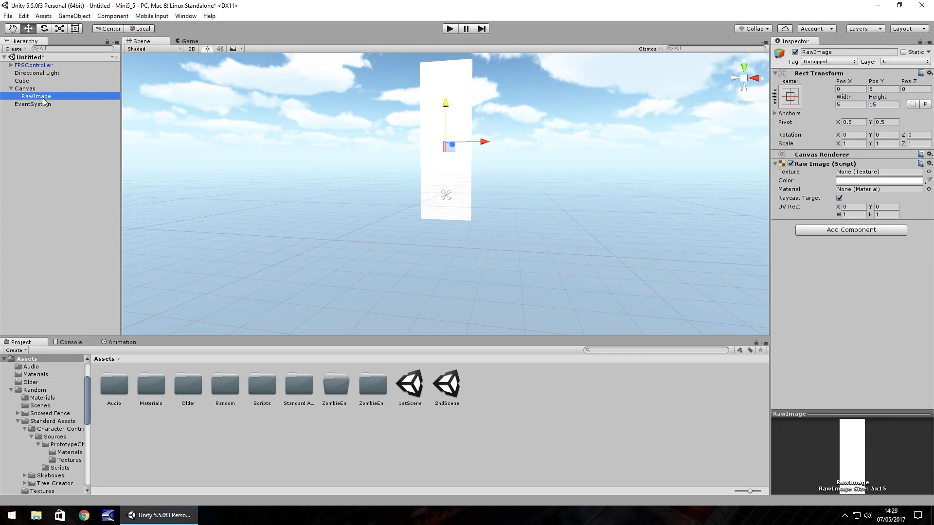
# Duplicate the vertical bar and move the copy below the centre with the Rect tool.
pyautogui.hotkey('ctrl', 'd')
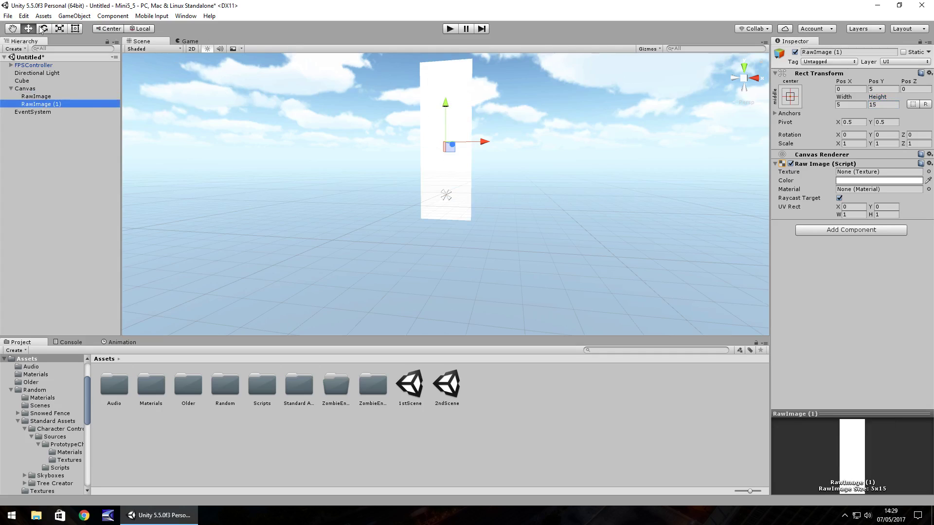
pyautogui.click(76, 28)
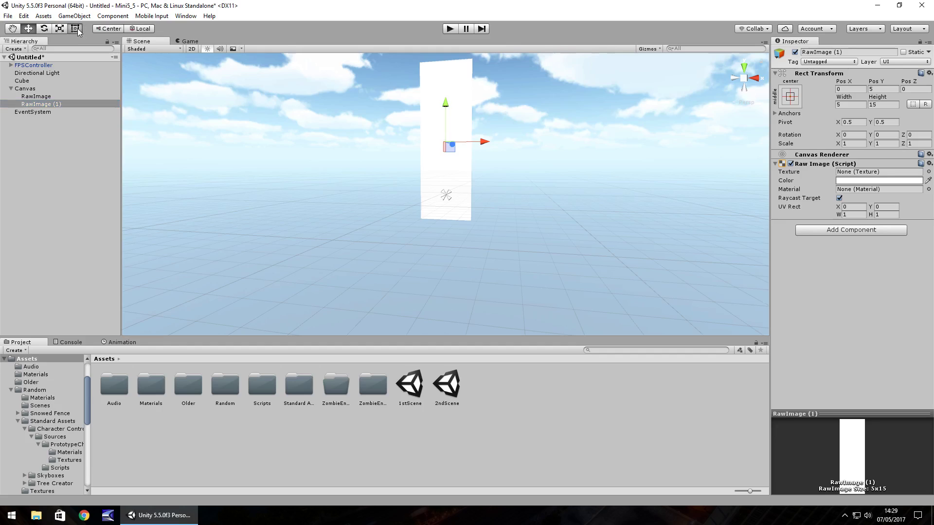
pyautogui.moveTo(450, 87); pyautogui.dragTo(441, 204)
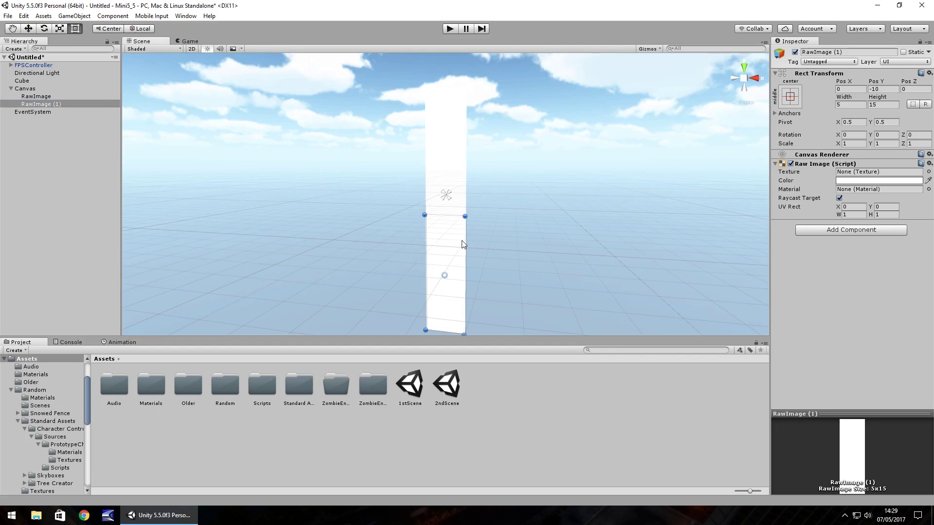
# Duplicate the lower bar into a 10×5 left arm at -7.5.
pyautogui.hotkey('ctrl', 'd')
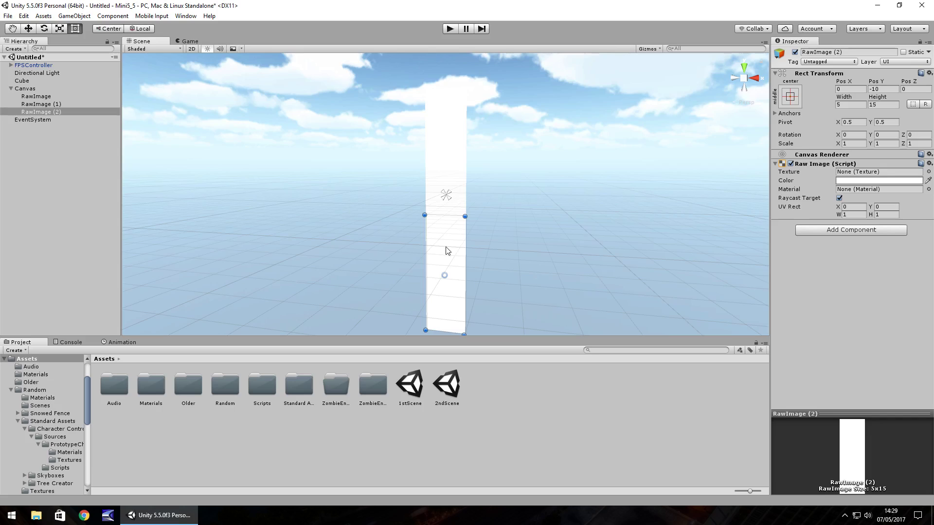
pyautogui.moveTo(446, 247); pyautogui.dragTo(407, 167)
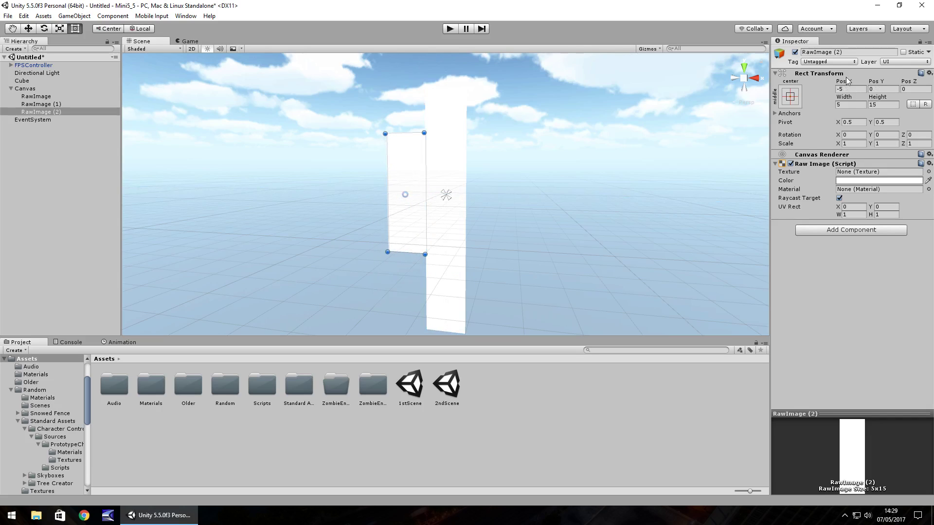
pyautogui.click(859, 103)
pyautogui.write('10')
pyautogui.click(881, 104)
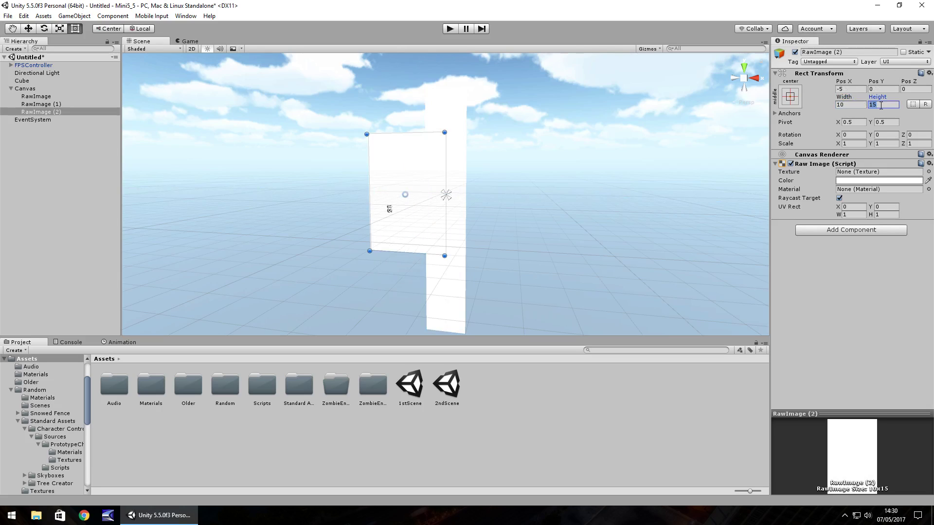
pyautogui.write('5')
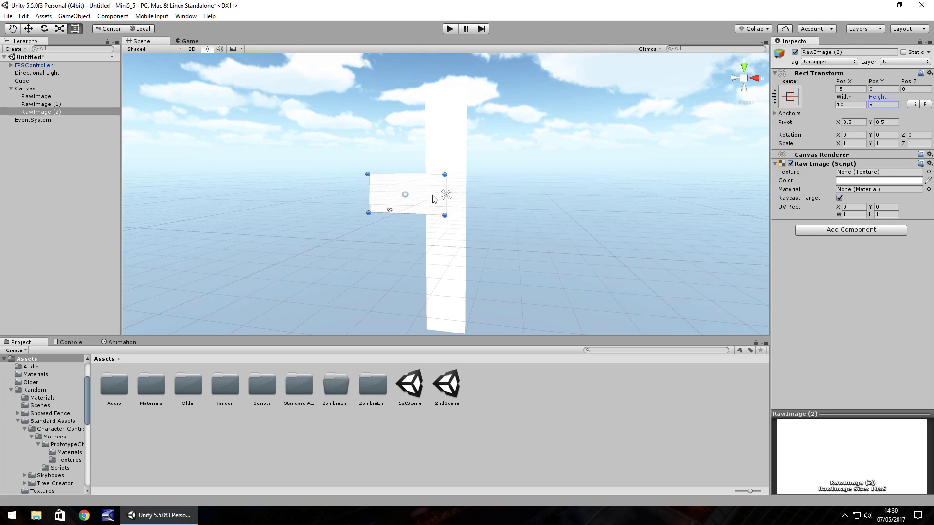
pyautogui.moveTo(423, 188); pyautogui.dragTo(395, 190)
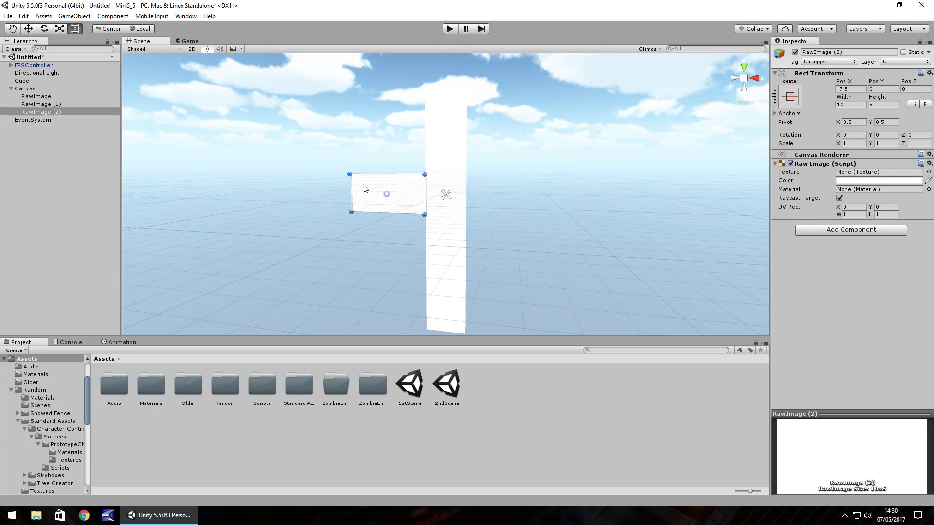
# Copy the left arm as a right arm at 7.5, shorten the lower bar to 10, and play-test.
pyautogui.hotkey('ctrl', 'd')
pyautogui.moveTo(365, 190); pyautogui.dragTo(483, 186)
pyautogui.click(452, 242)
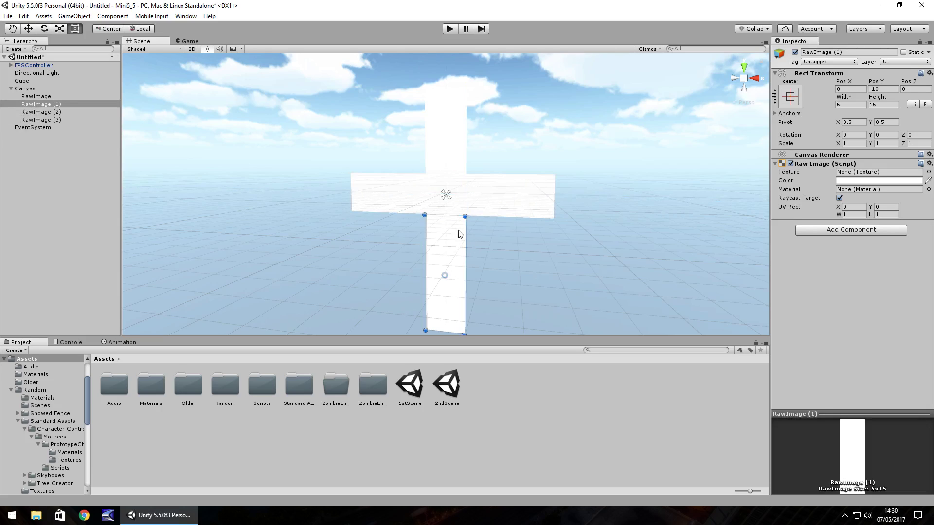
pyautogui.click(884, 104)
pyautogui.write('10')
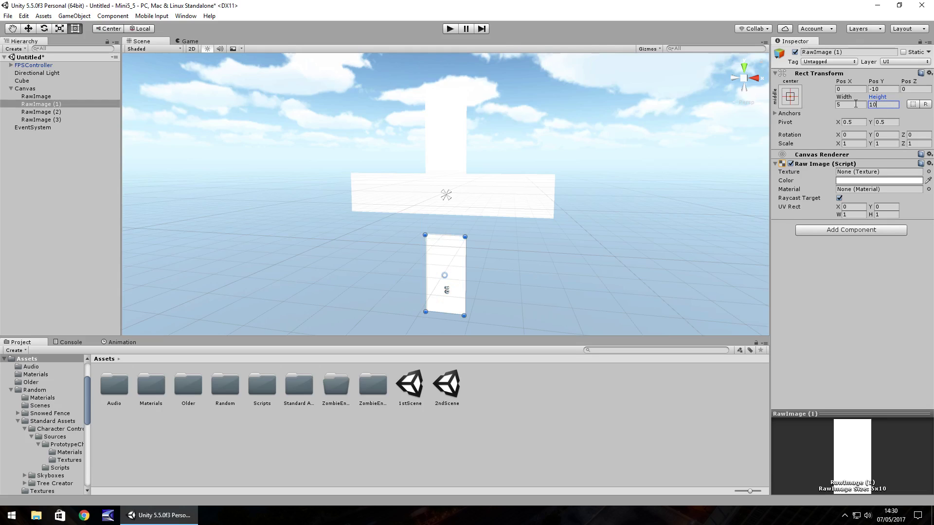
pyautogui.moveTo(462, 253); pyautogui.dragTo(461, 233)
pyautogui.click(449, 28)
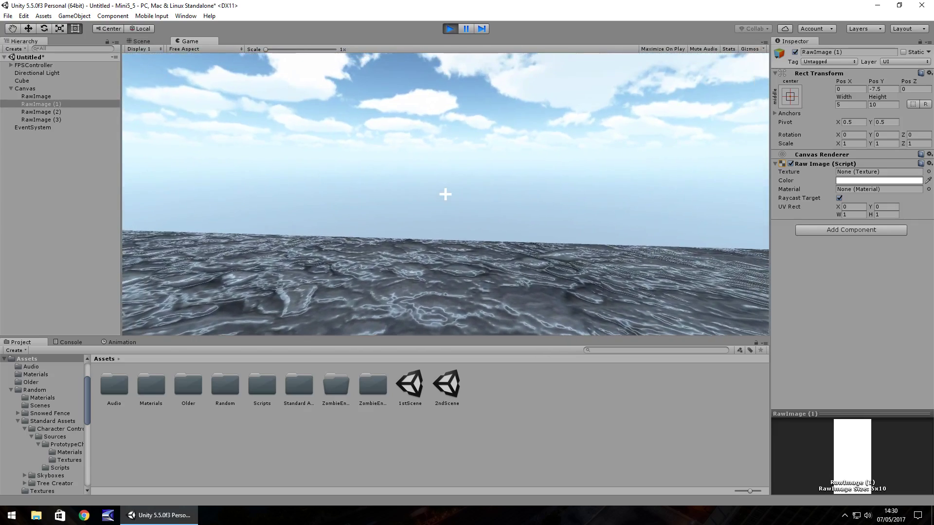
# Stop the play test and return to the Scene view.
pyautogui.hotkey('ctrl', 'p')
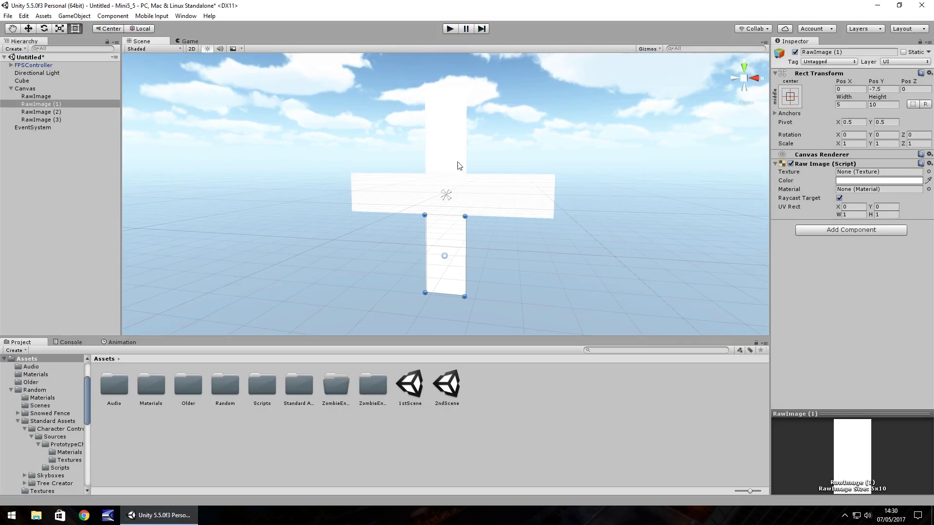
# Move the upper bar up, and give the lower bar height 15 and move it down.
pyautogui.click(448, 153)
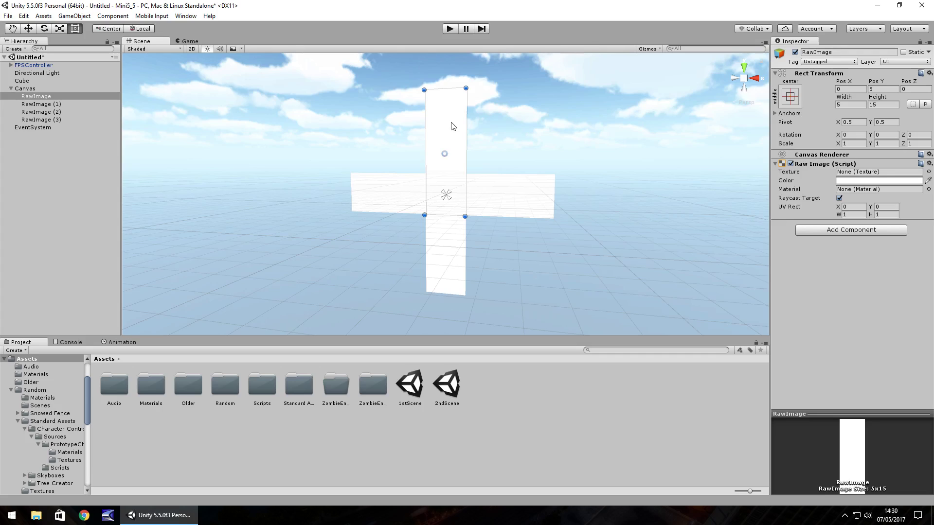
pyautogui.moveTo(448, 125); pyautogui.dragTo(452, 84)
pyautogui.click(450, 241)
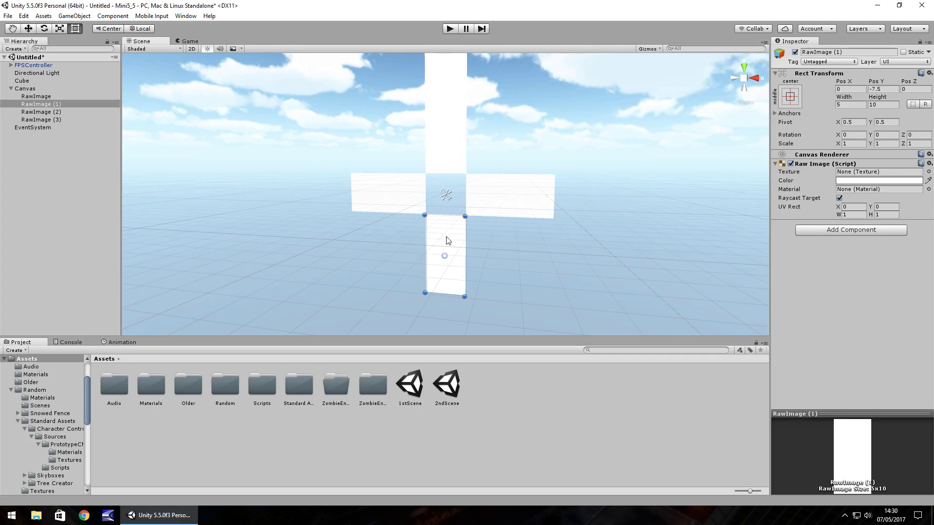
pyautogui.click(889, 106)
pyautogui.write('15')
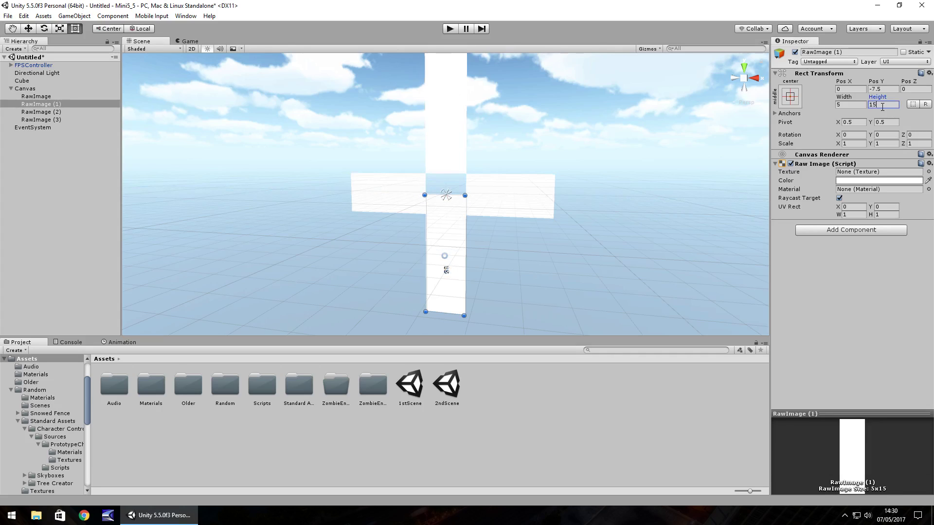
pyautogui.moveTo(453, 204); pyautogui.dragTo(462, 229)
# Give the right and left bars width 15 and move them outward.
pyautogui.click(530, 206)
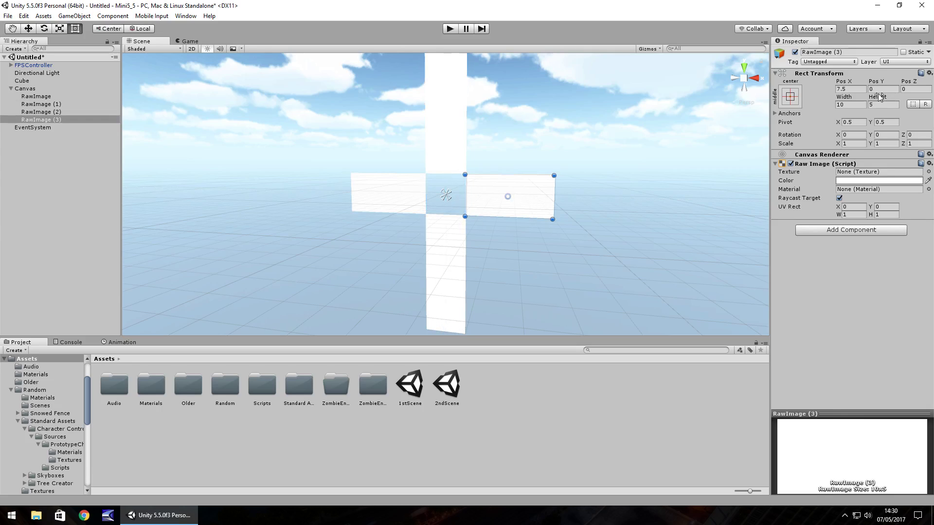
pyautogui.write('15')
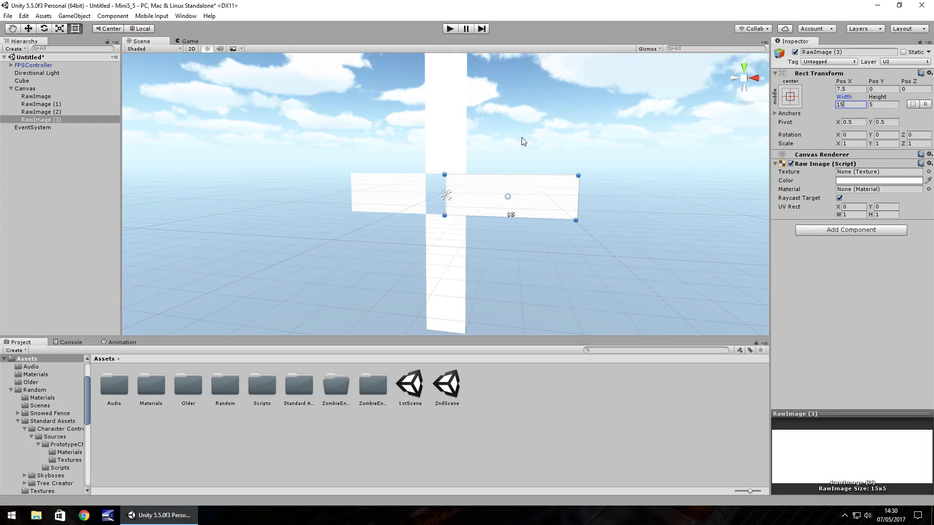
pyautogui.moveTo(553, 203); pyautogui.dragTo(575, 205)
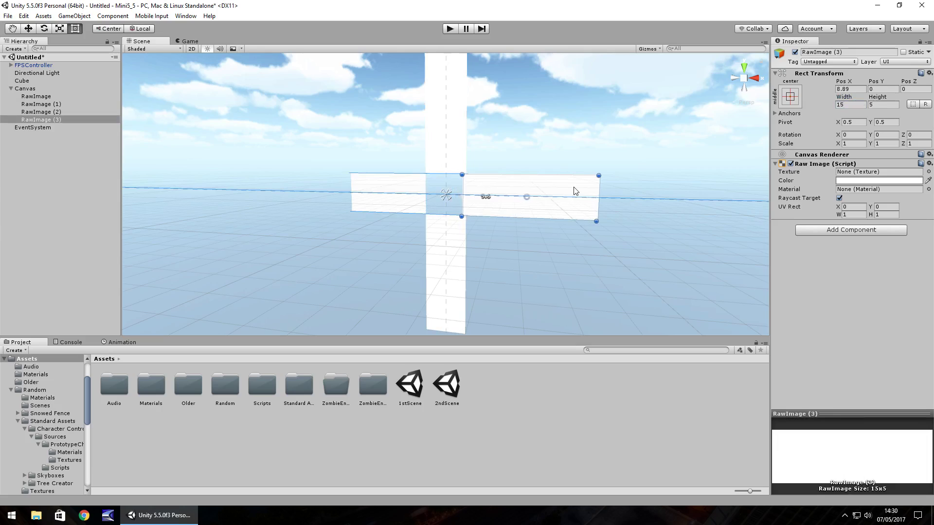
pyautogui.click(367, 191)
pyautogui.click(855, 105)
pyautogui.write('15')
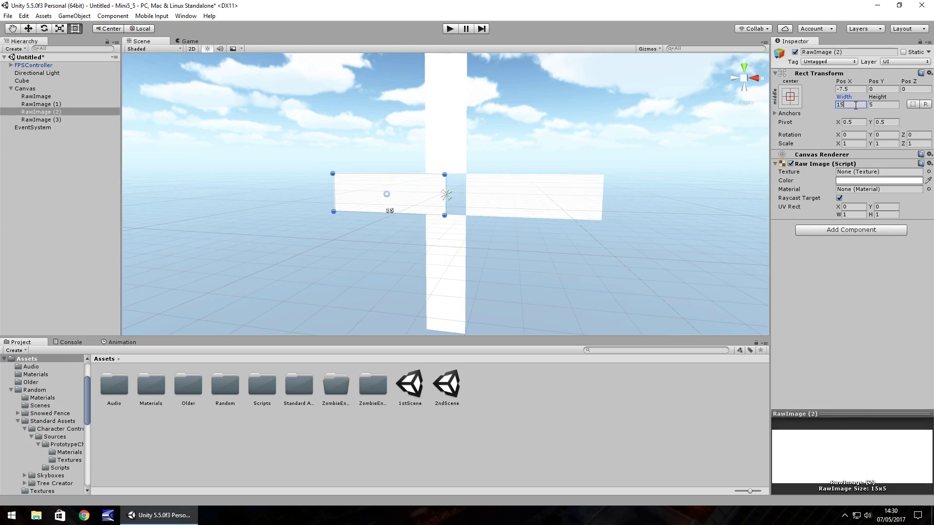
pyautogui.moveTo(428, 183); pyautogui.dragTo(405, 188)
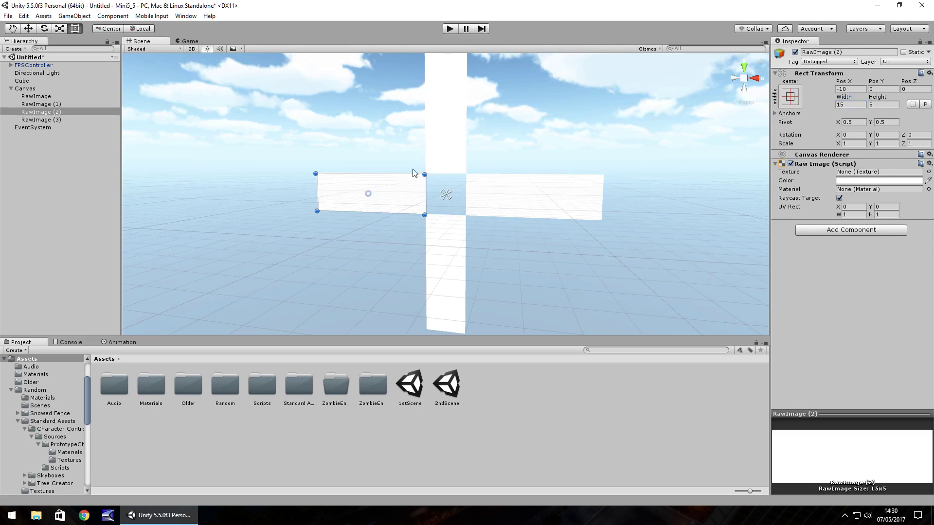
# Push all four bars further outward to widen the centre gap, then play-test.
pyautogui.click(509, 199)
pyautogui.click(484, 194)
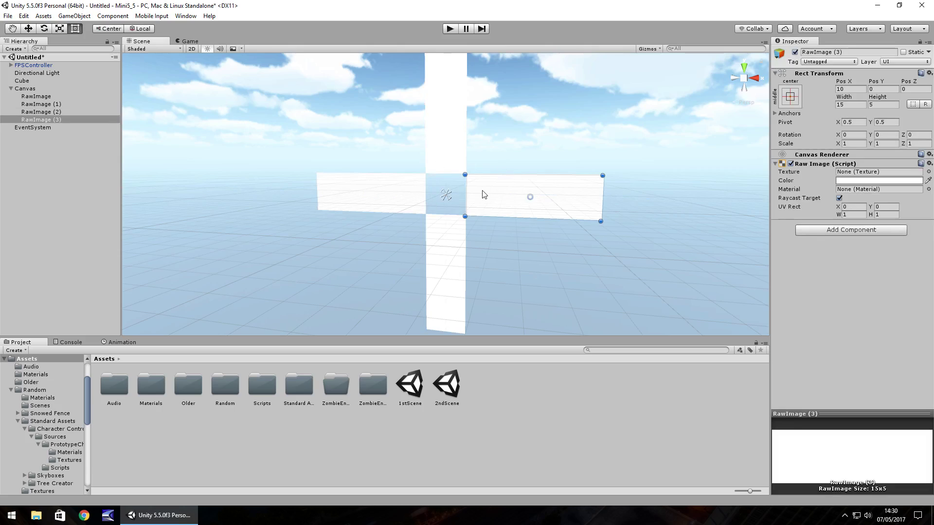
pyautogui.moveTo(484, 194); pyautogui.dragTo(495, 196)
pyautogui.moveTo(361, 192); pyautogui.dragTo(384, 188)
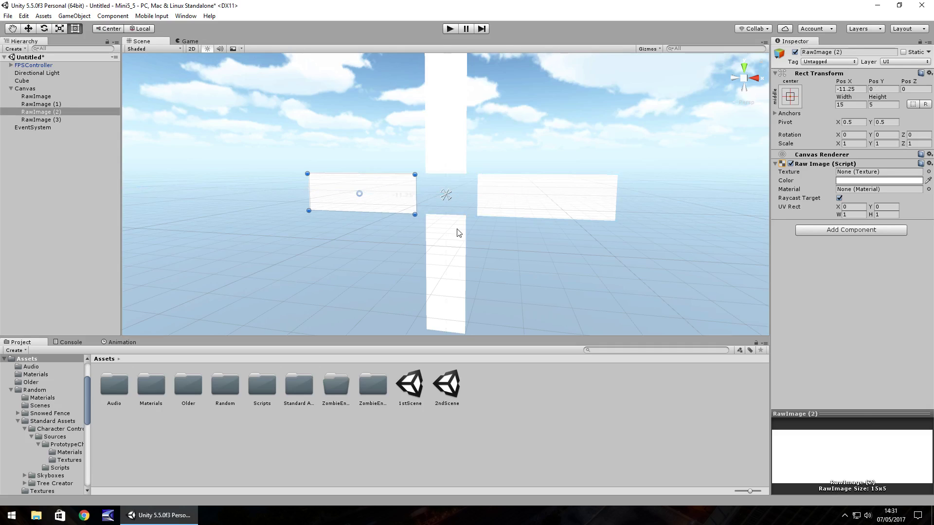
pyautogui.moveTo(458, 229); pyautogui.dragTo(457, 246)
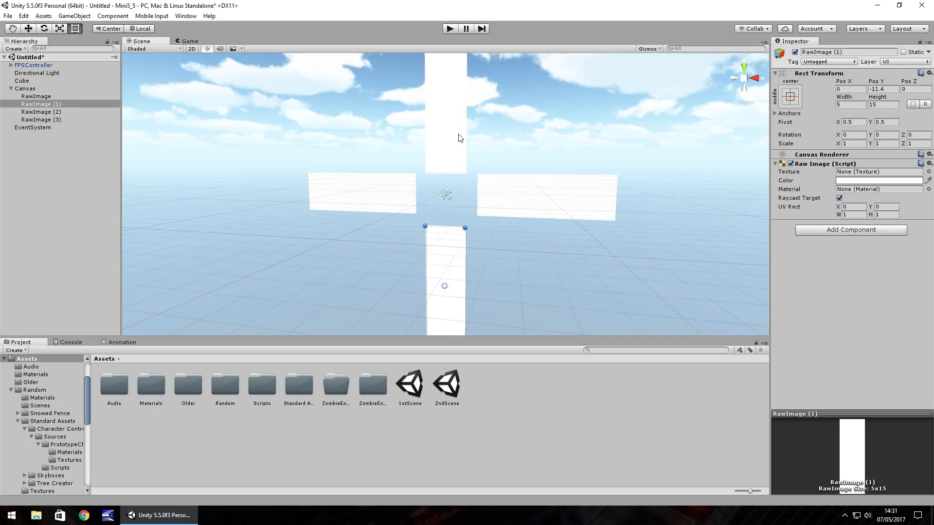
pyautogui.moveTo(459, 138); pyautogui.dragTo(459, 126)
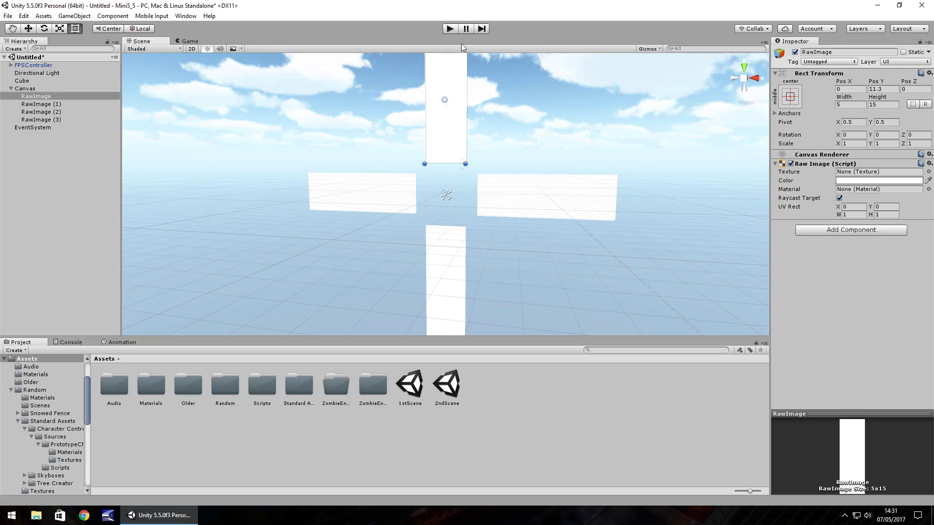
pyautogui.click(450, 29)
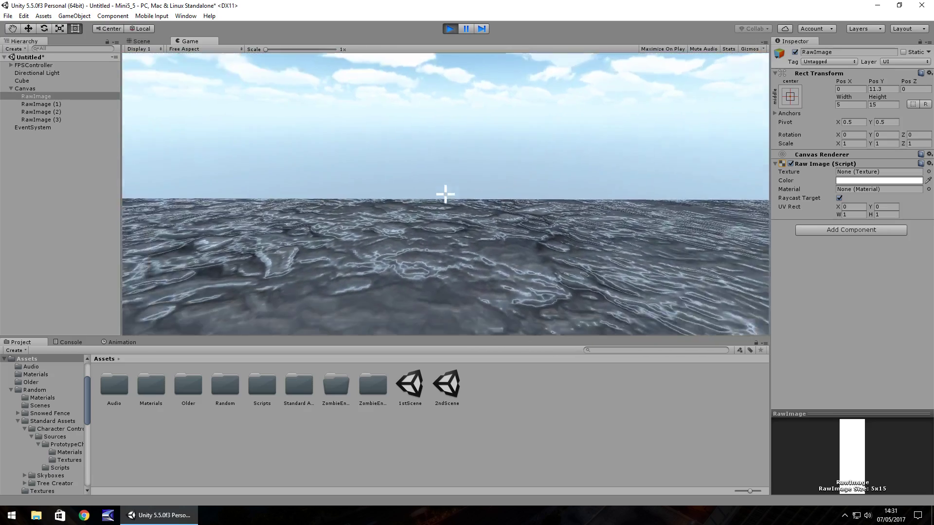
pyautogui.hotkey('ctrl', 'p')
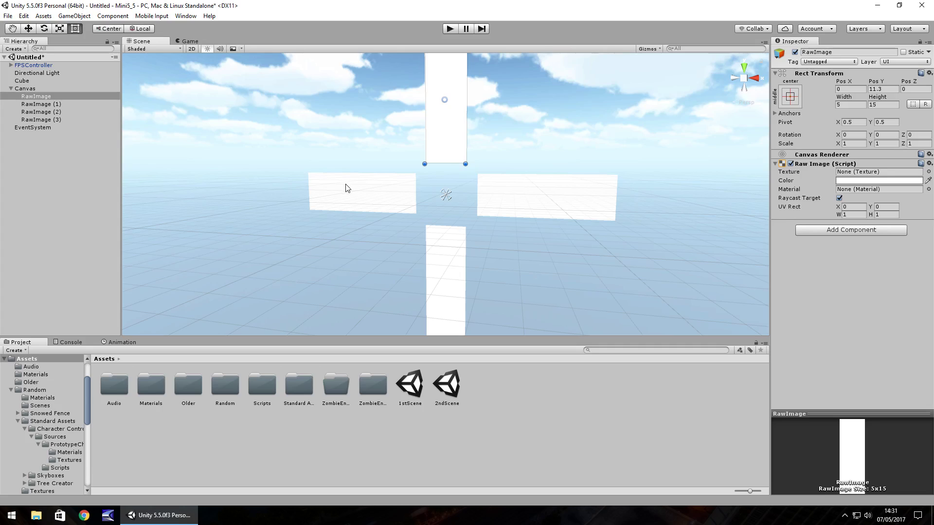
# Colour the upper bar green and copy its hex value 00BF01.
pyautogui.click(879, 181)
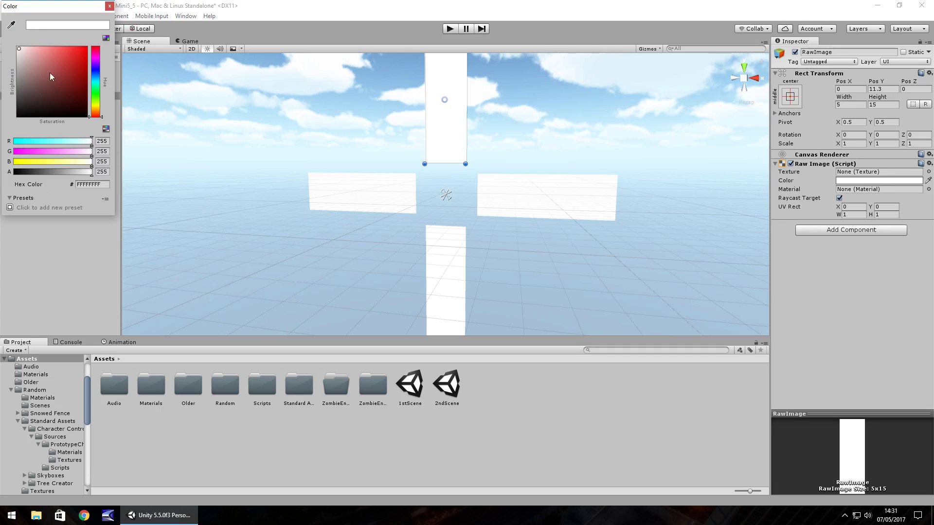
pyautogui.moveTo(49, 72)
pyautogui.mouseDown()
pyautogui.moveTo(100, 32)
pyautogui.moveTo(64, 77)
pyautogui.moveTo(88, 65)
pyautogui.mouseUp()
pyautogui.click(94, 94)
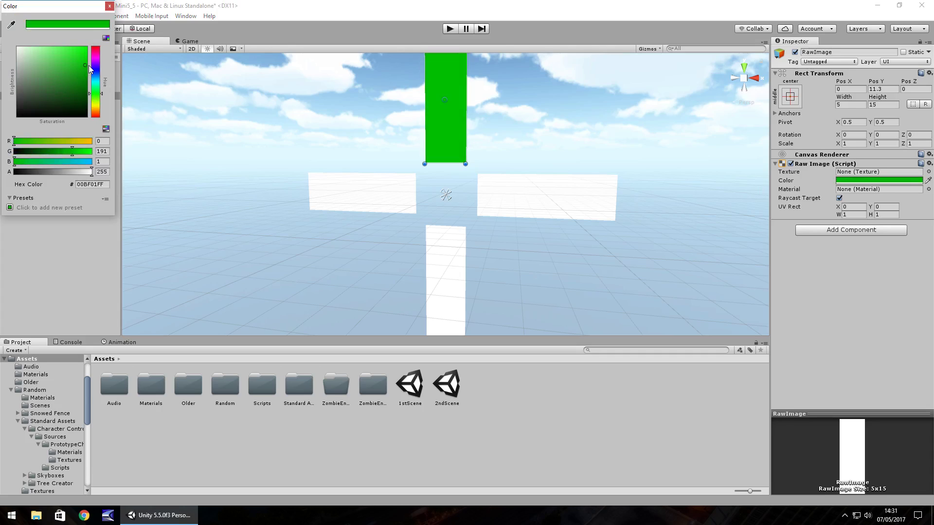
pyautogui.click(110, 6)
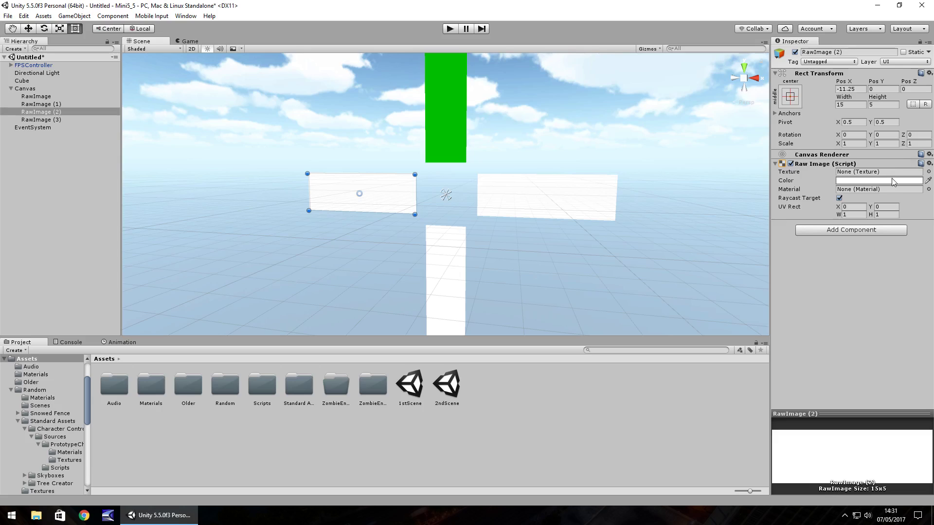
pyautogui.click(452, 92)
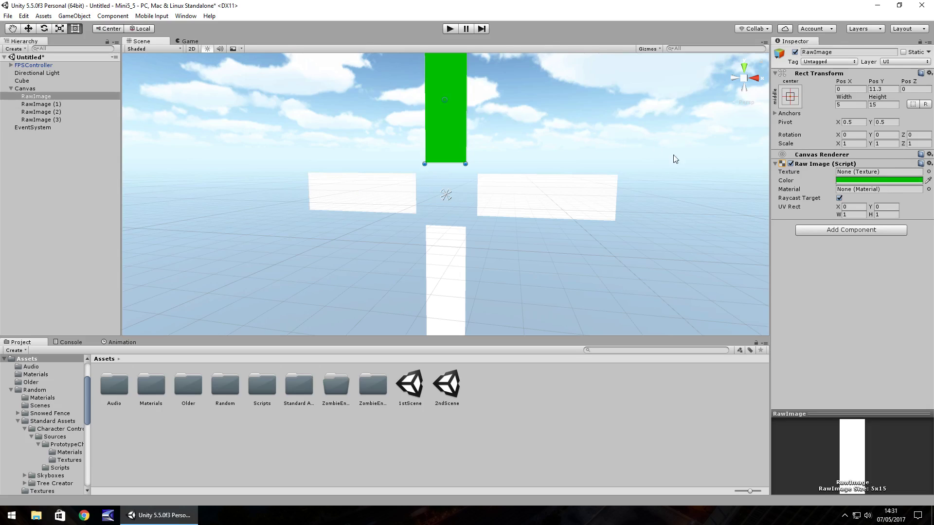
pyautogui.click(896, 181)
pyautogui.click(97, 184)
pyautogui.hotkey('ctrl', 'c')
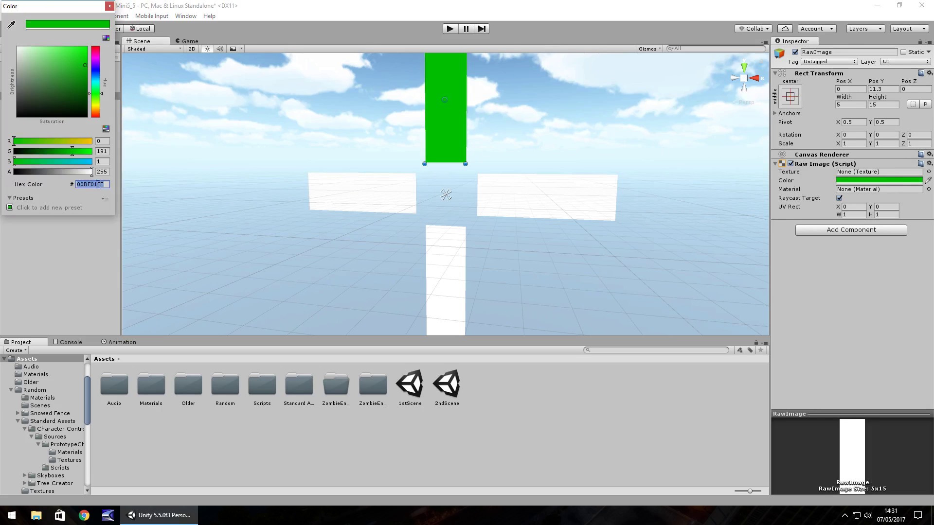
pyautogui.click(110, 6)
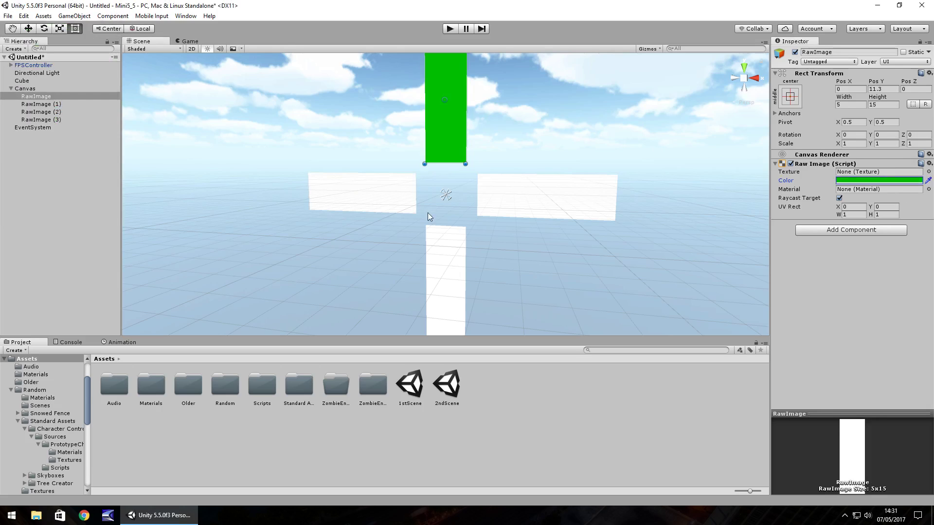
# Paste hex 00BF01 into the colour of the left and lower bars.
pyautogui.click(394, 199)
pyautogui.click(894, 181)
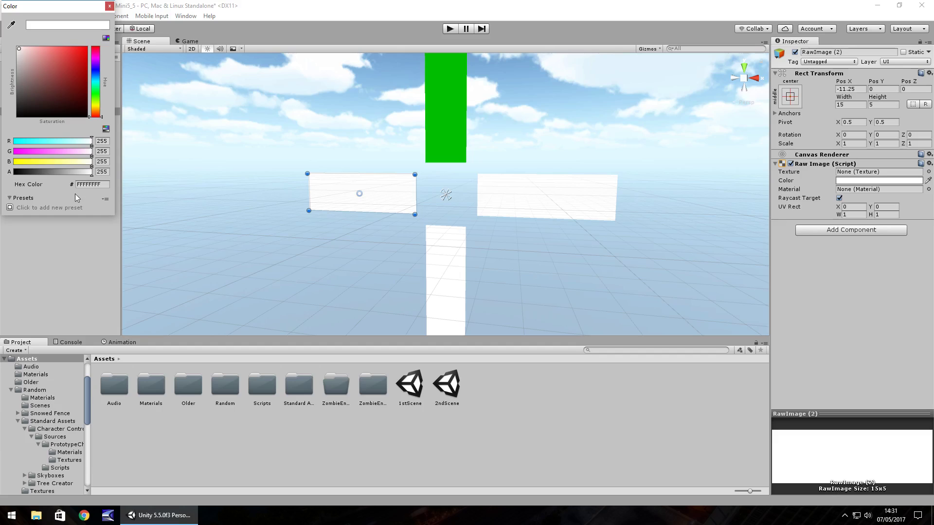
pyautogui.click(100, 185)
pyautogui.hotkey('ctrl', 'v')
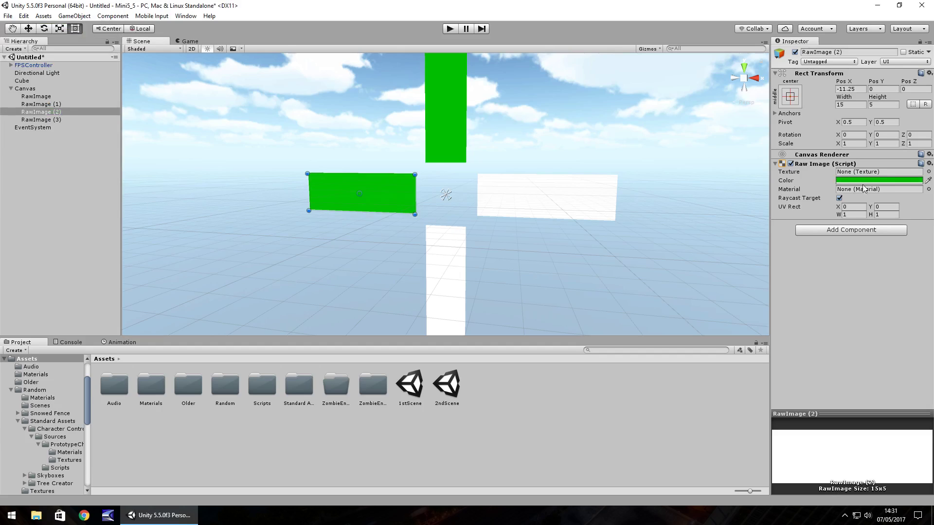
pyautogui.click(461, 277)
pyautogui.click(447, 276)
pyautogui.click(908, 181)
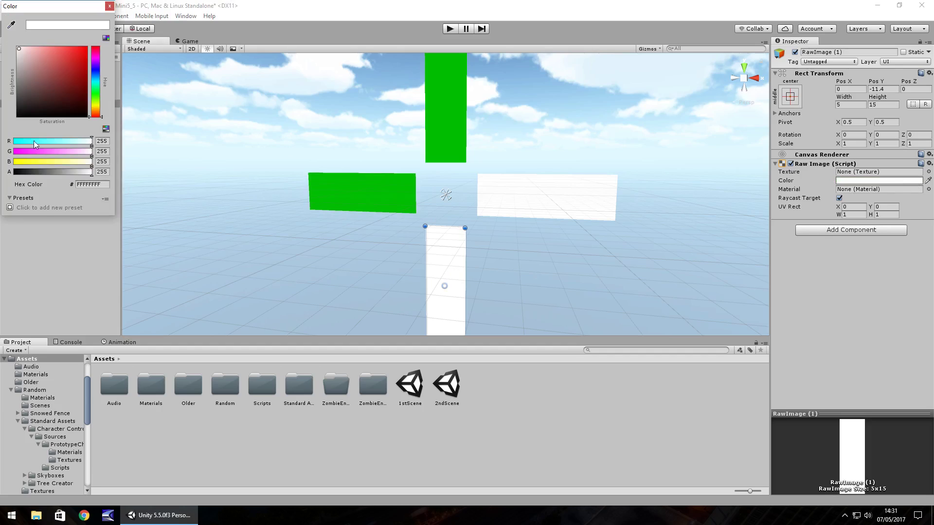
pyautogui.click(94, 184)
pyautogui.hotkey('ctrl', 'v')
# Paste hex 00BF01 into the right bar's colour and play-test the crosshair.
pyautogui.click(553, 198)
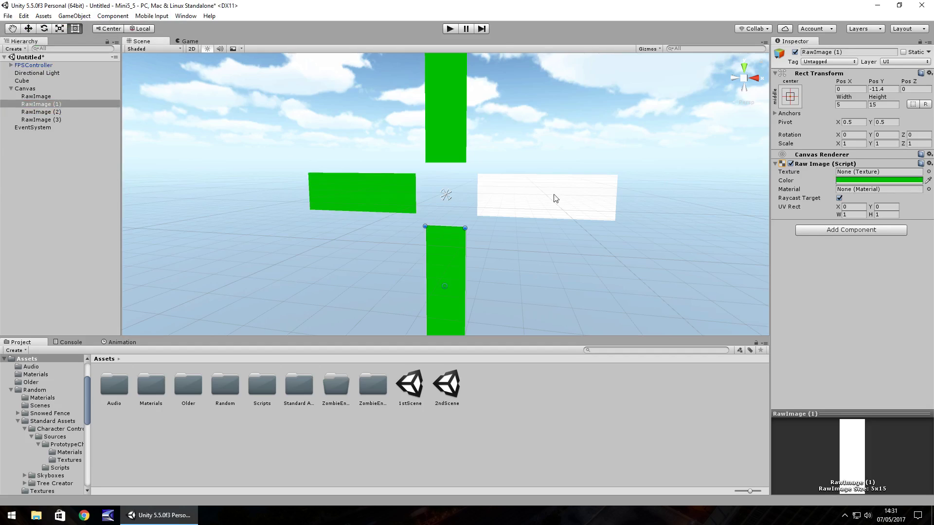
pyautogui.click(552, 198)
pyautogui.click(917, 180)
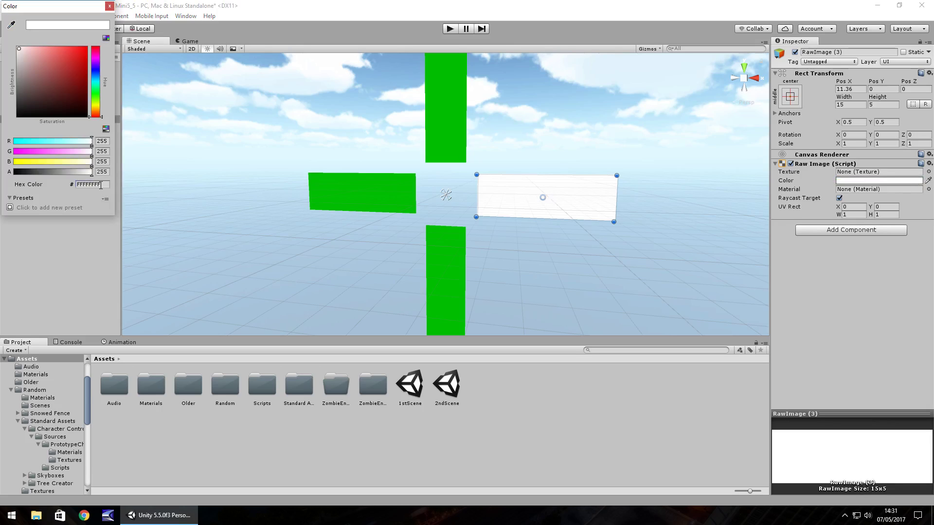
pyautogui.click(92, 184)
pyautogui.hotkey('ctrl', 'v')
pyautogui.click(110, 7)
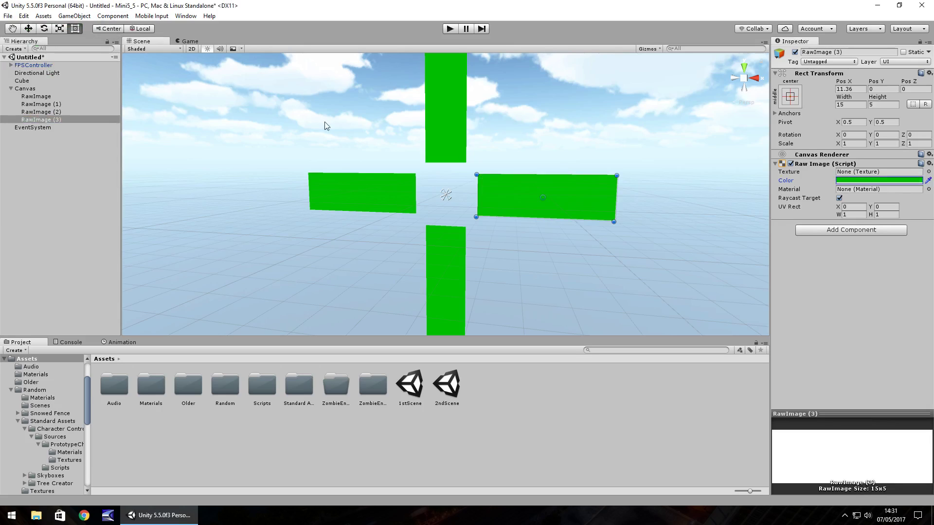
pyautogui.click(446, 29)
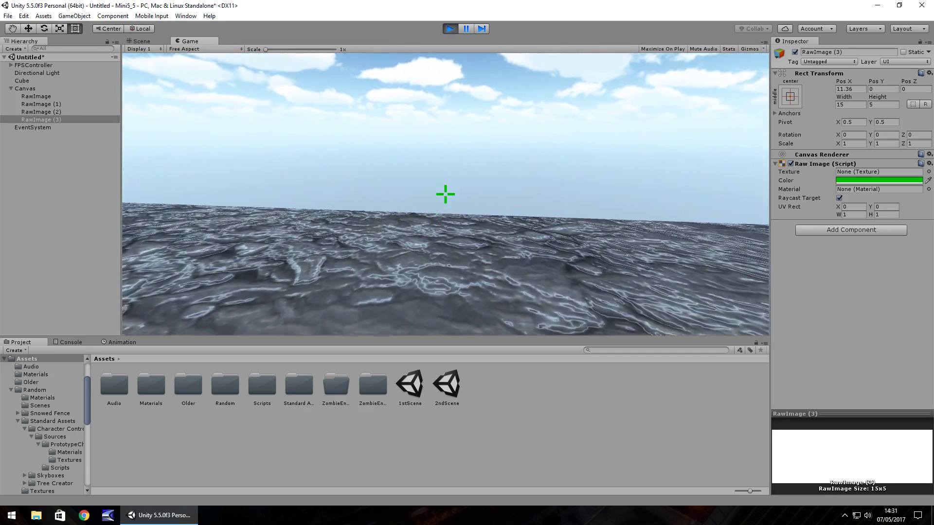
# Stop the play test after previewing the centred green crosshair.
pyautogui.hotkey('ctrl', 'p')
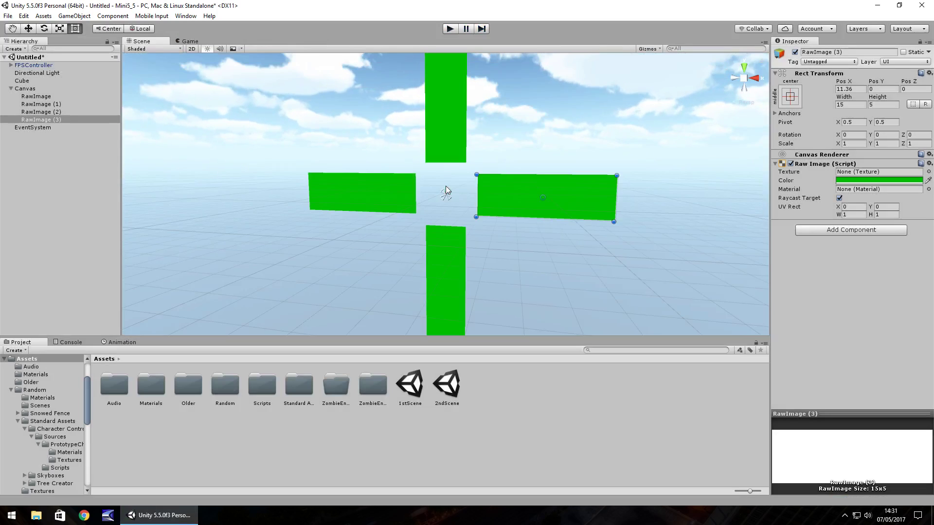